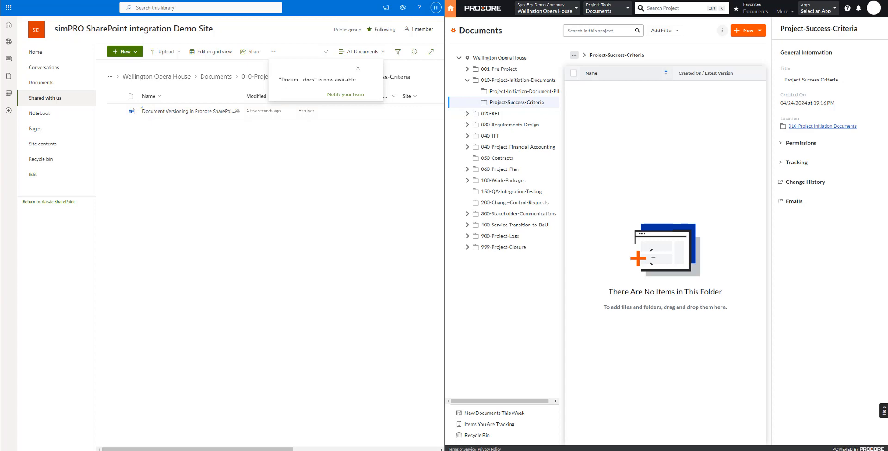
In SyncEzy's file manager, look up the Wellington Opera House project documents and browse to 010-Project-Initiation-Documents > Project-Success-Criteria.
left_click_drag(657, 0, 650, 145)
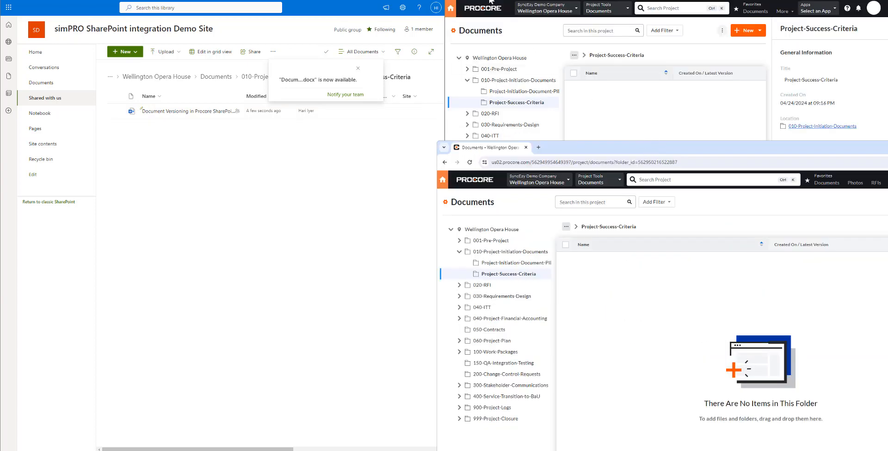
left_click(492, 0)
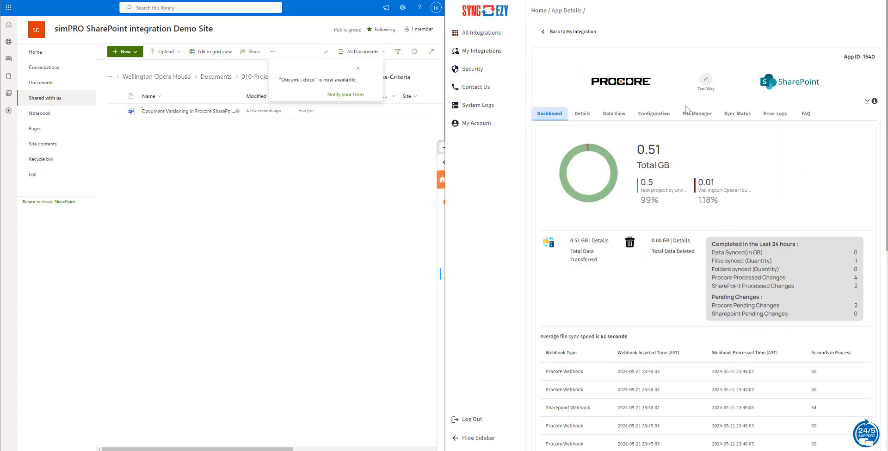
left_click(687, 111)
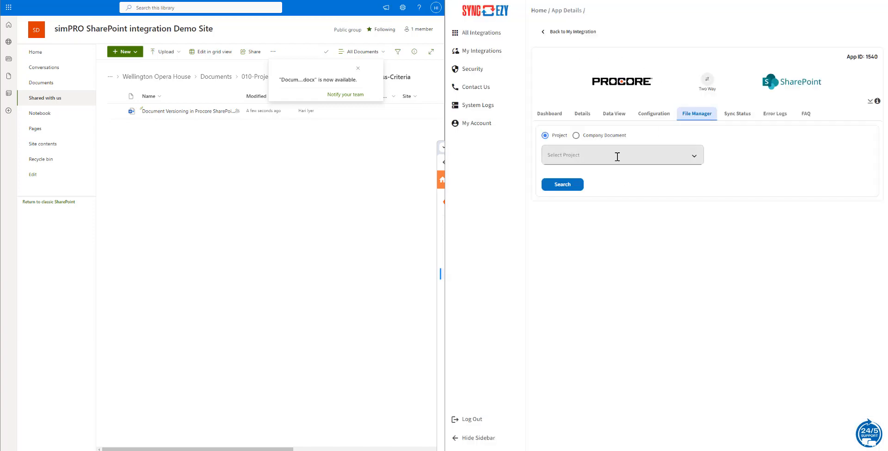
left_click(617, 156)
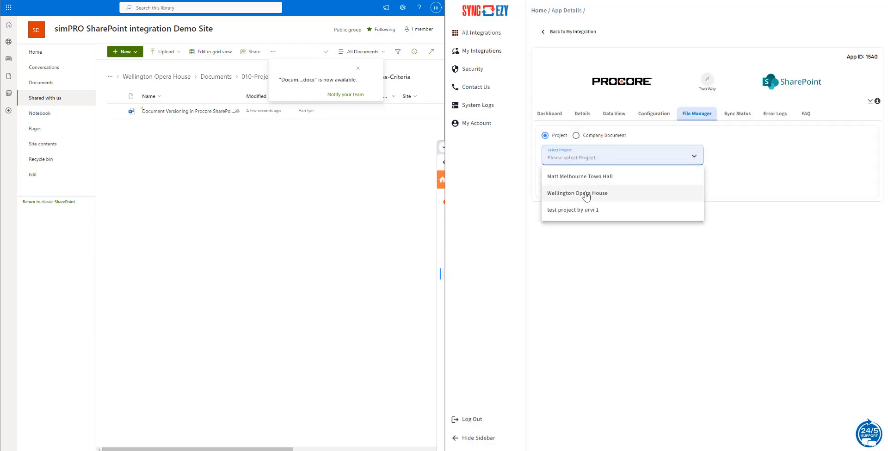
left_click(586, 198)
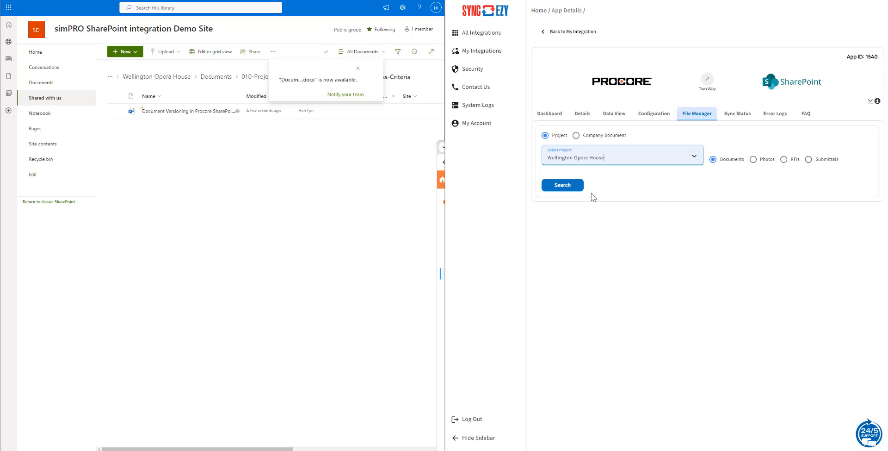
left_click(579, 187)
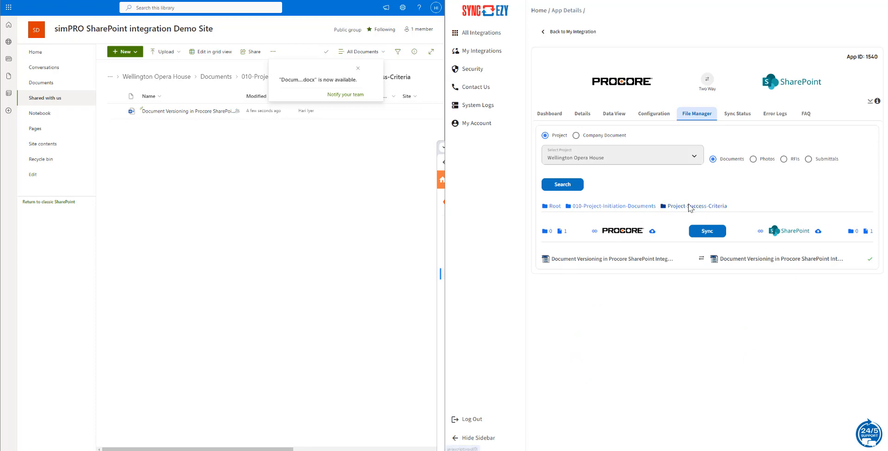
left_click(690, 207)
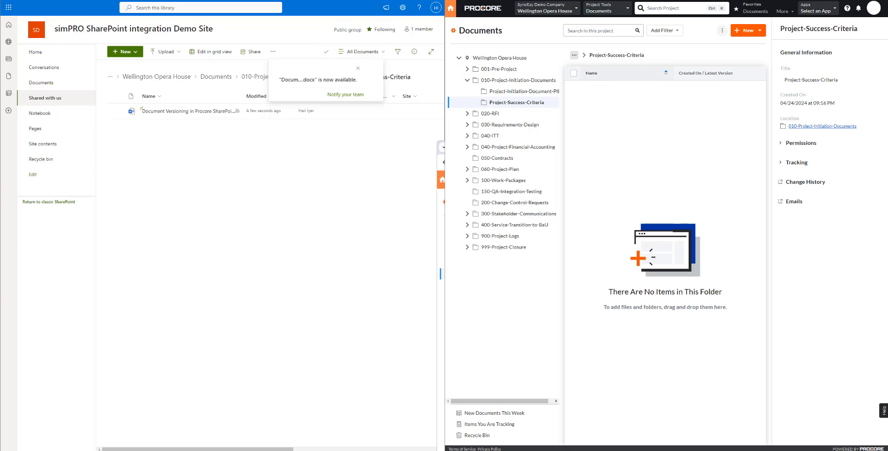
Switch to Procore, refresh the Project-Success-Criteria folder and show the general information of the Document Versioning Word file.
key("F5")
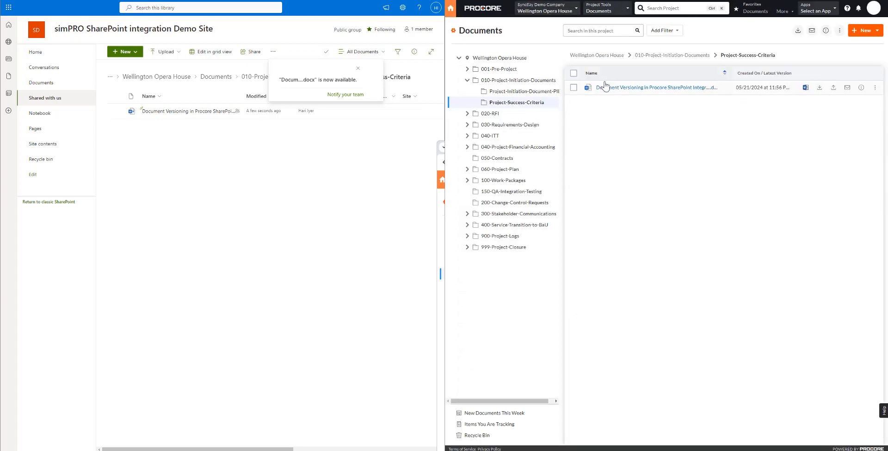
left_click(574, 88)
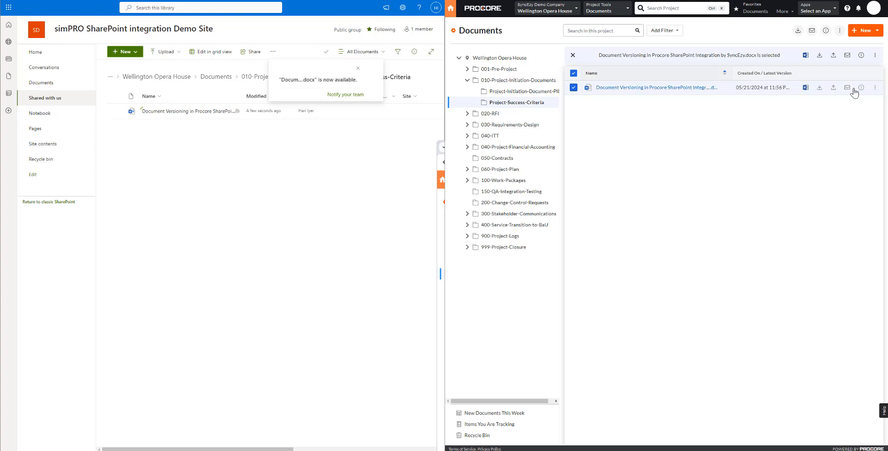
left_click(861, 91)
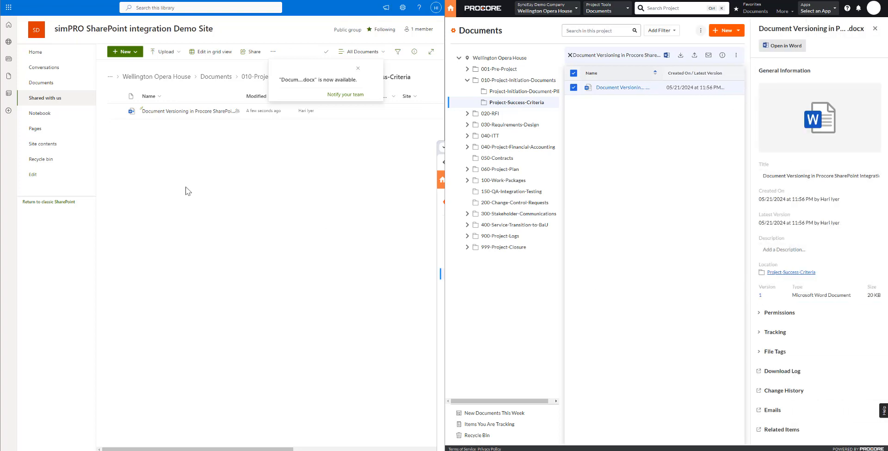
Open the Document Versioning file from SharePoint and add a dashed line and the text "Version 1" below the title.
left_click(182, 113)
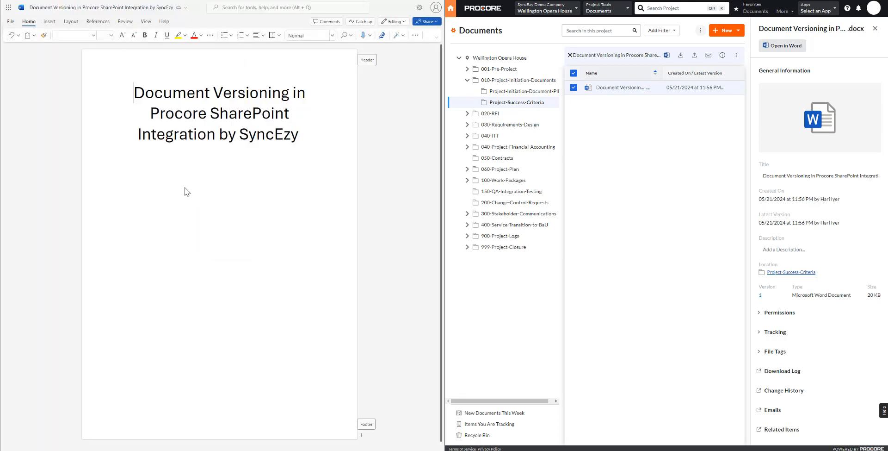
left_click(308, 146)
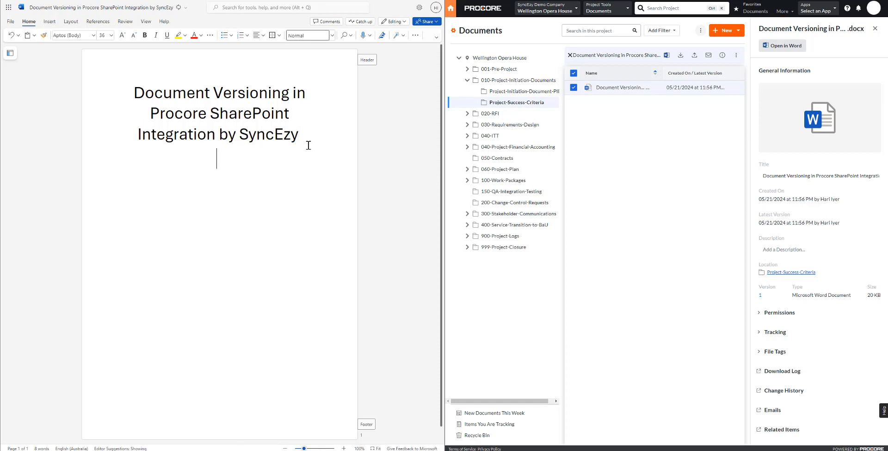
type("--------------------------")
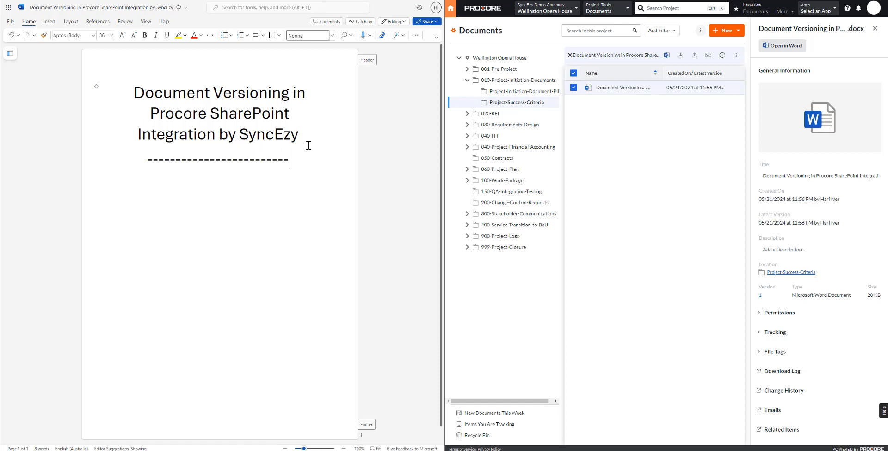
type("----------  Vert")
key("BackSpace")
type("sion 1")
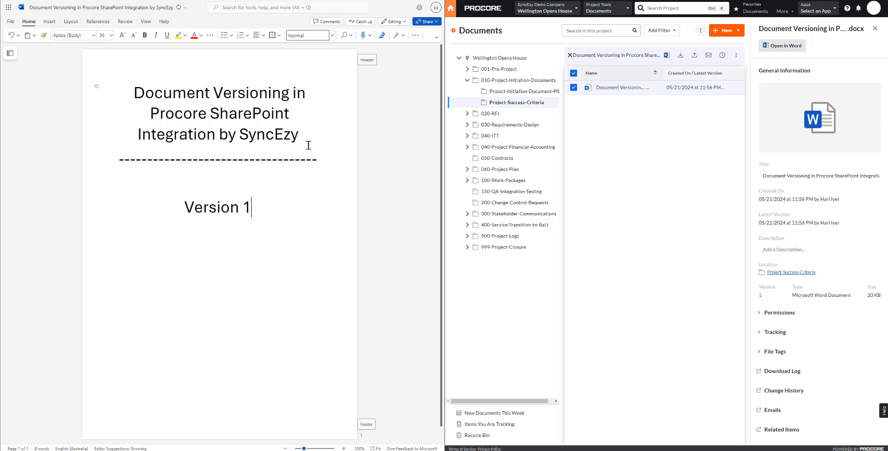
Highlight the "Version 1" line in yellow and return to the SharePoint library.
key("shift+Home")
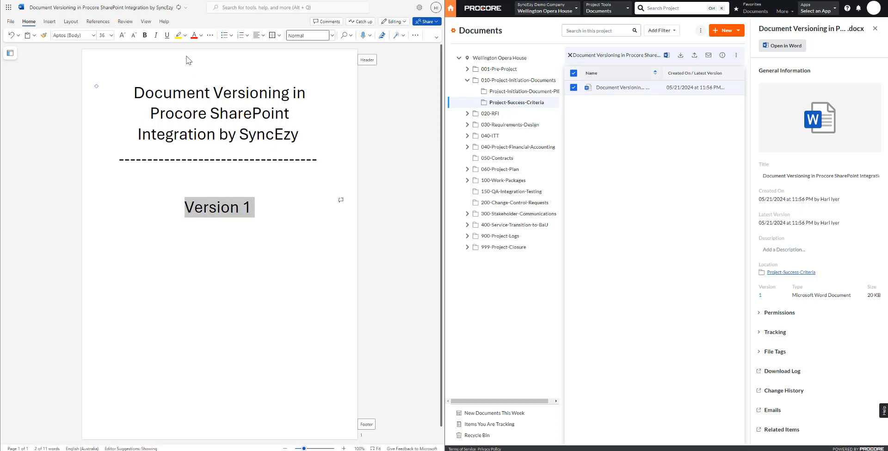
left_click(178, 37)
left_click(234, 262)
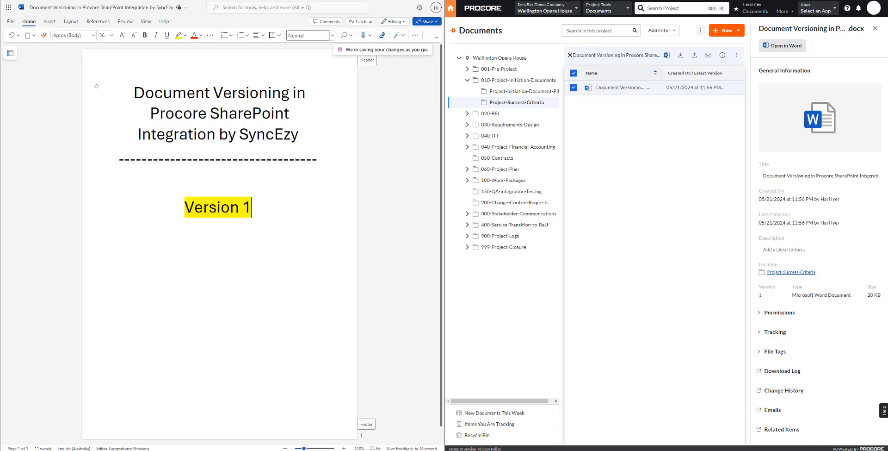
left_click(146, 1)
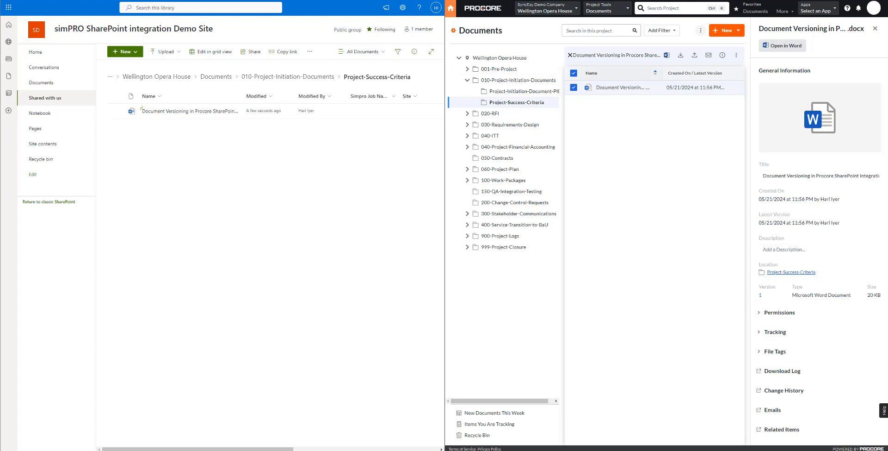
In SyncEzy's file manager, search the Wellington Opera House documents again and reopen the Project-Success-Criteria folder inside 010-Project-Initiation-Documents.
key("ctrl+Tab")
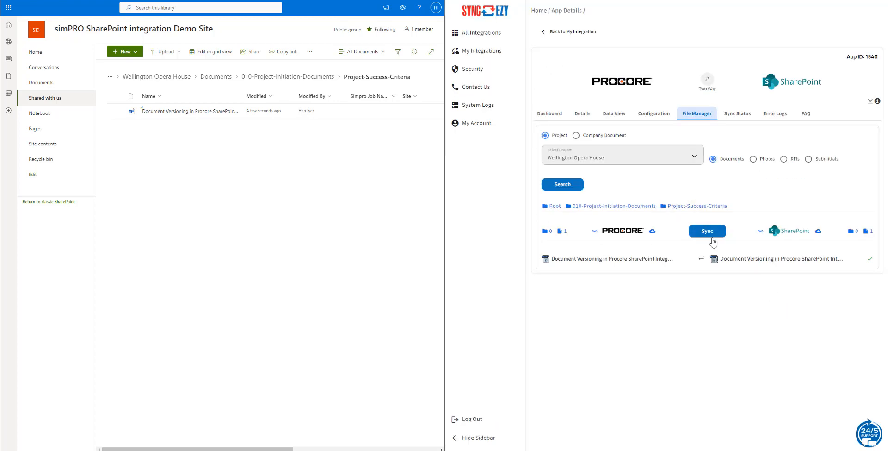
key("ctrl+shift+Tab")
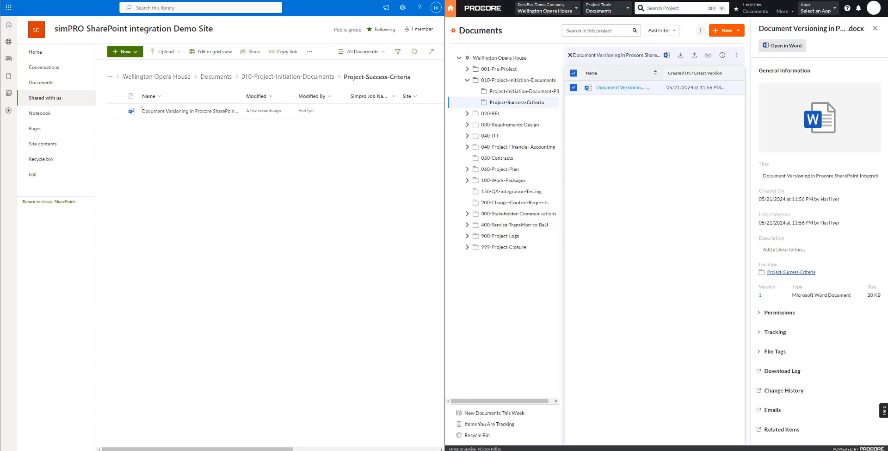
key("ctrl+Tab")
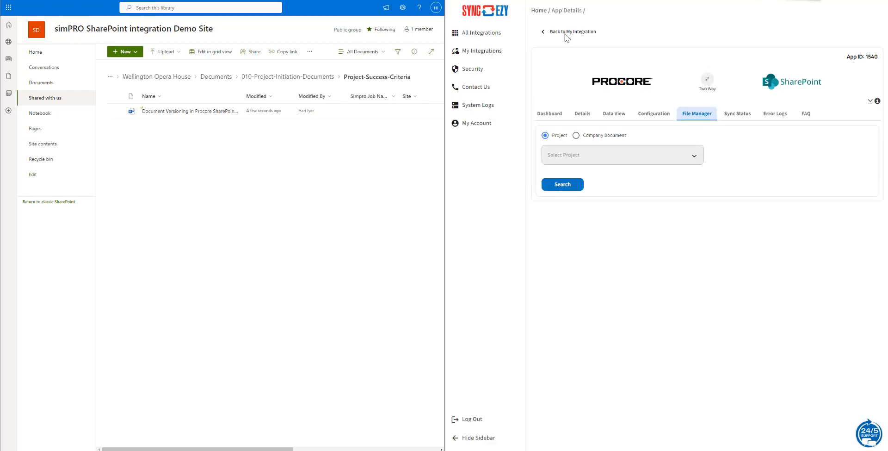
left_click(579, 153)
left_click(580, 193)
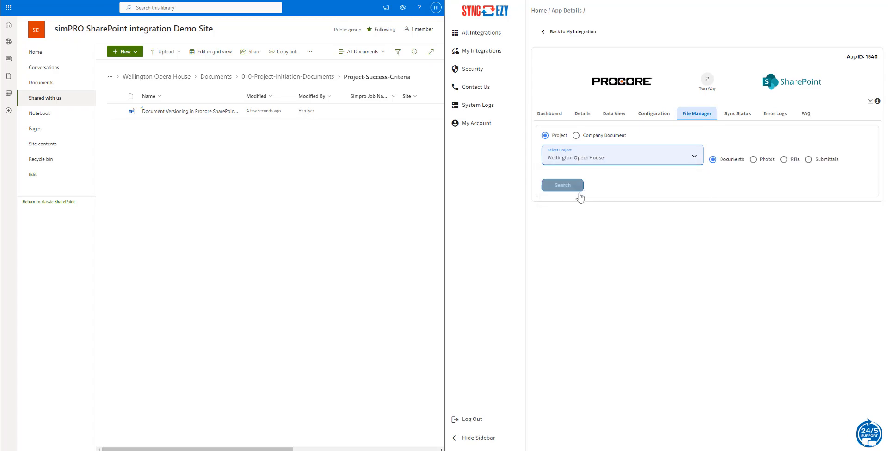
left_click(577, 187)
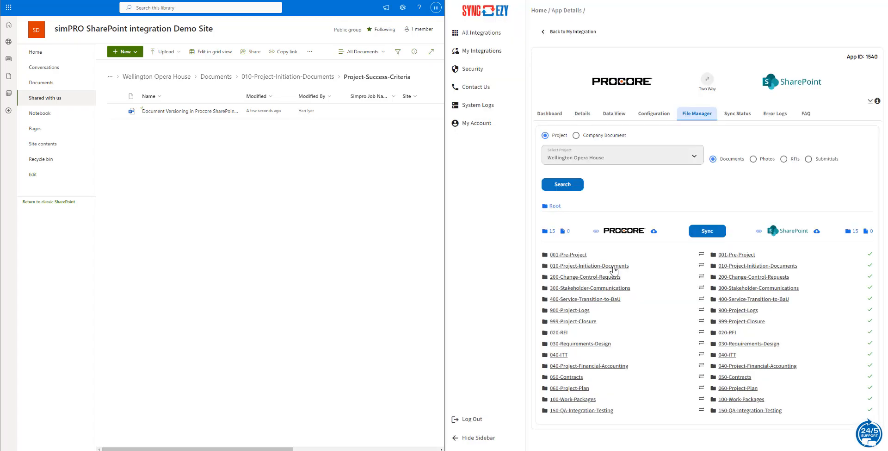
left_click(584, 266)
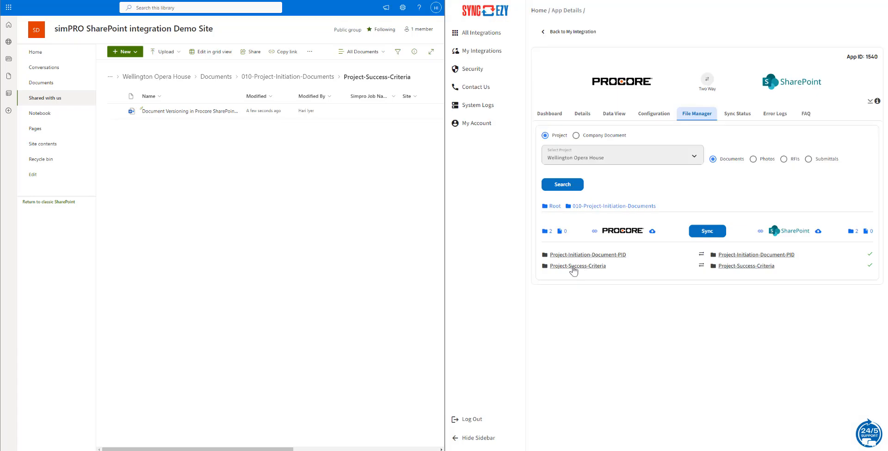
left_click(577, 270)
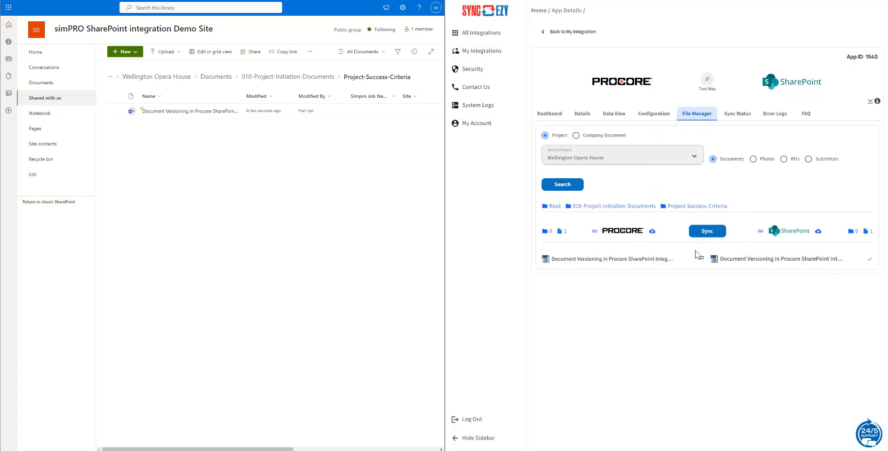
Open the folder's location in Procore and review the Document Versioning file's version history, checking both version entries.
left_click(595, 230)
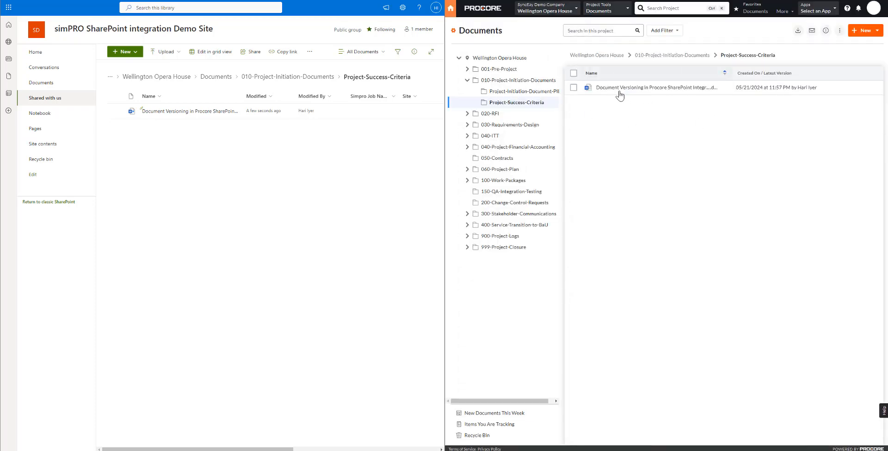
left_click(574, 87)
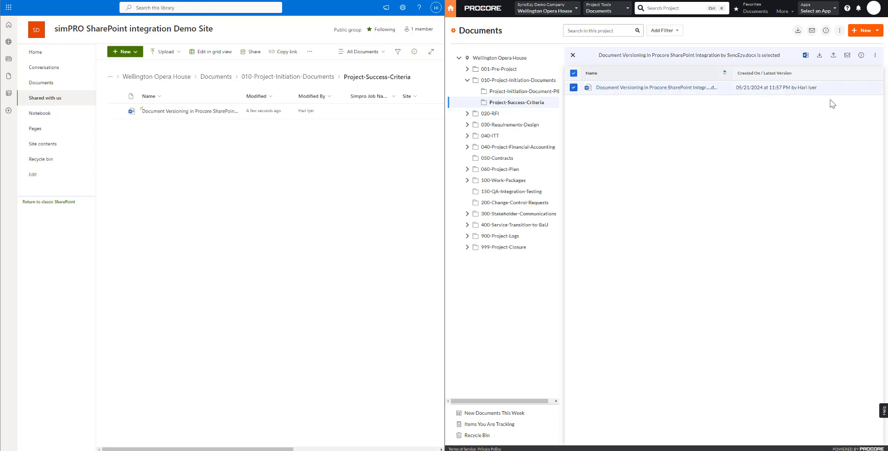
left_click(862, 87)
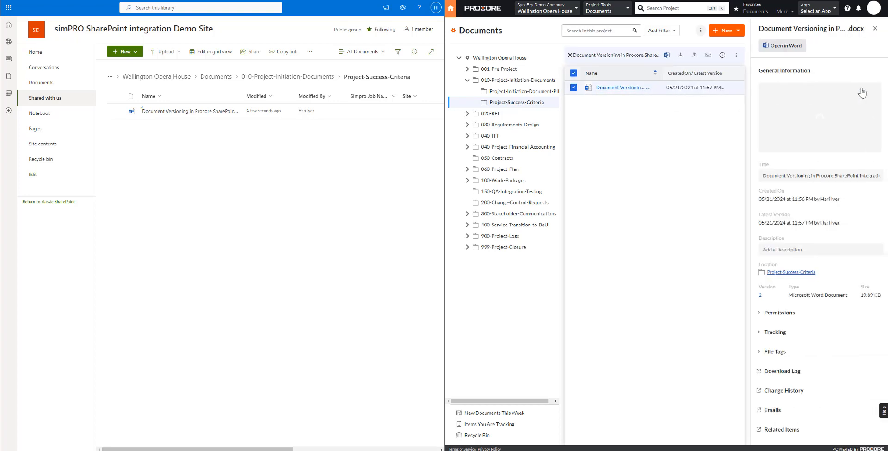
left_click(761, 296)
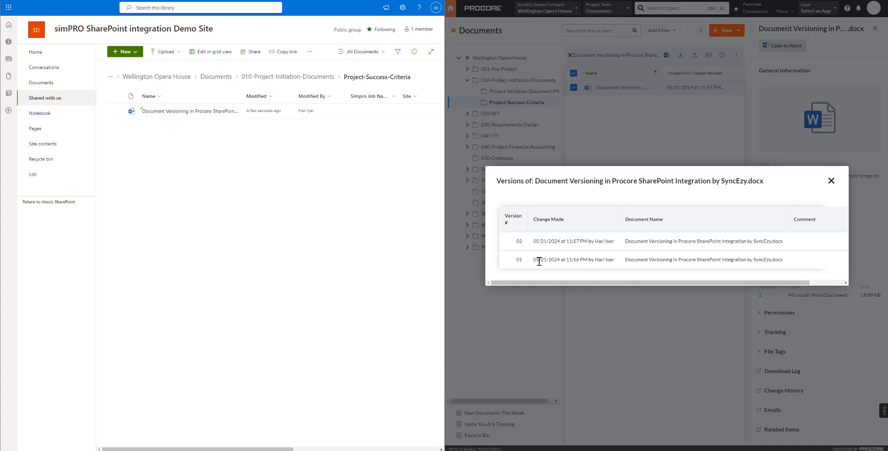
left_click_drag(539, 261, 622, 259)
left_click_drag(559, 241, 646, 242)
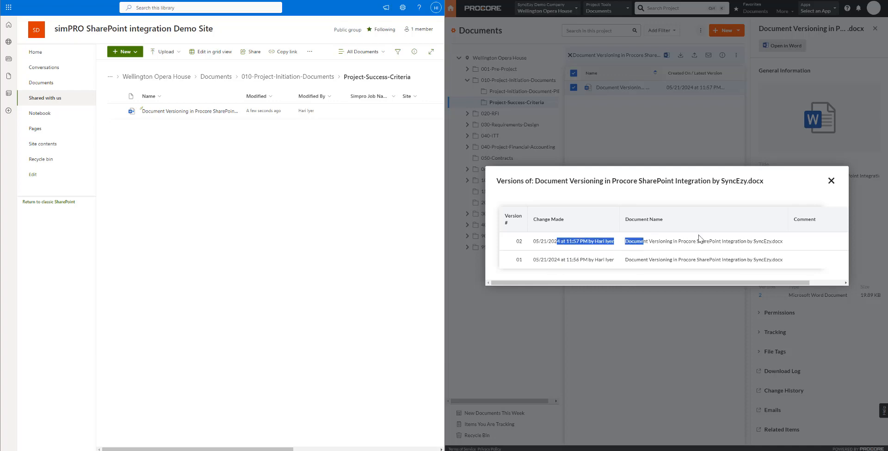
Reopen the Document Versioning file from SharePoint and paste a second dashed line below "Version 1".
left_click(159, 114)
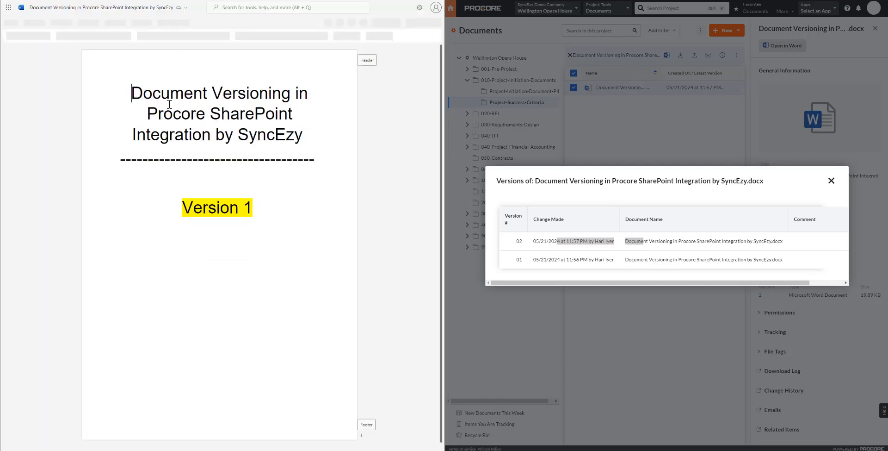
double_click(329, 162)
key("Down")
key("Down")
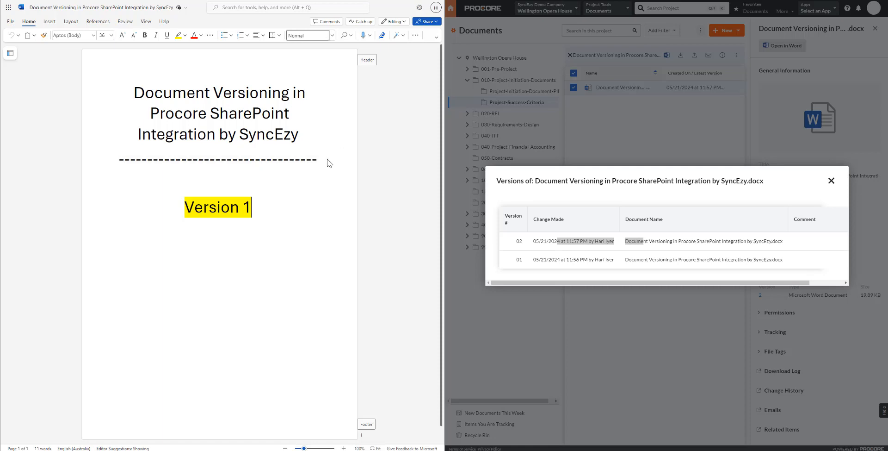
type("------------------------------------")
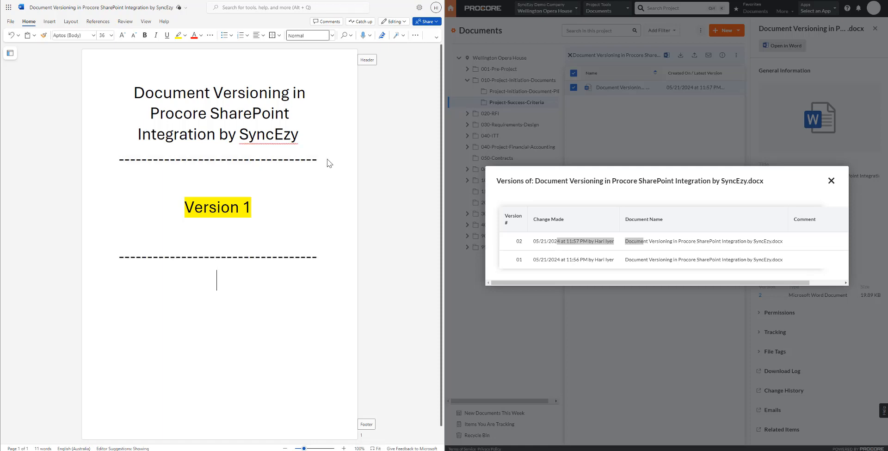
Add the text "Version 2" beneath the second dashed line and select that line.
type("Vertion")
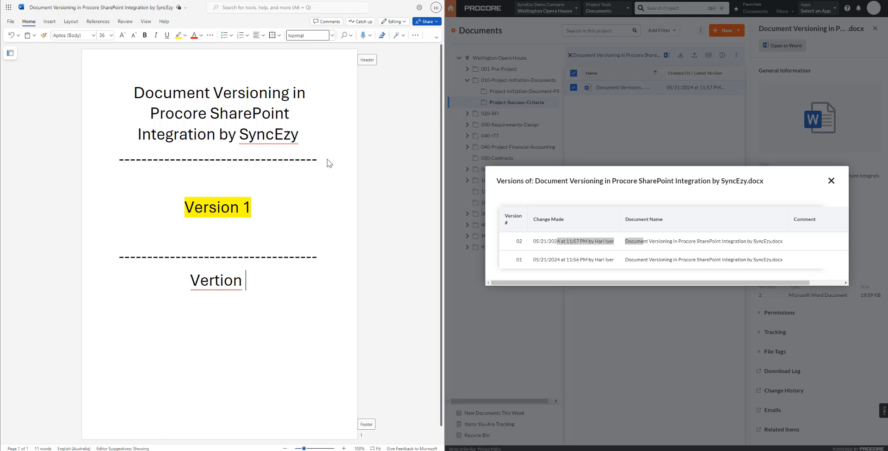
key("Delete")
type("s")
key("End")
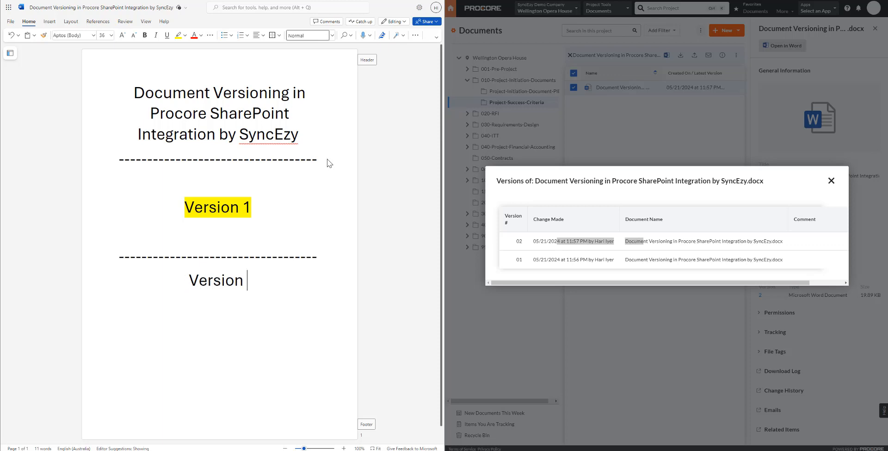
type("2")
key("shift+Home")
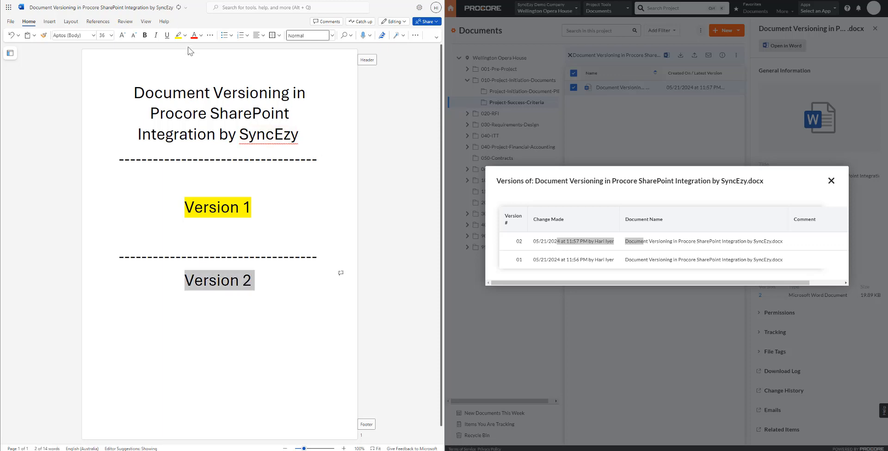
Highlight "Version 2" in turquoise, then close the document and return to the Project-Success-Criteria folder in SharePoint.
left_click(185, 35)
left_click(200, 60)
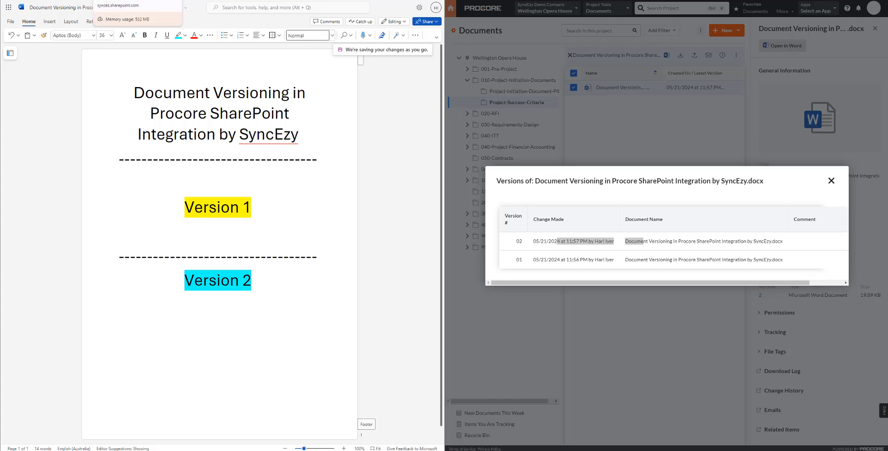
left_click(137, 1)
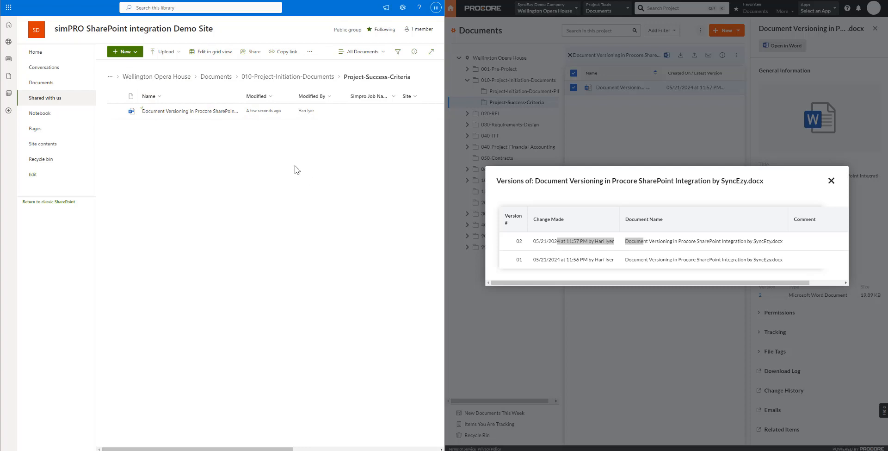
left_click(116, 111)
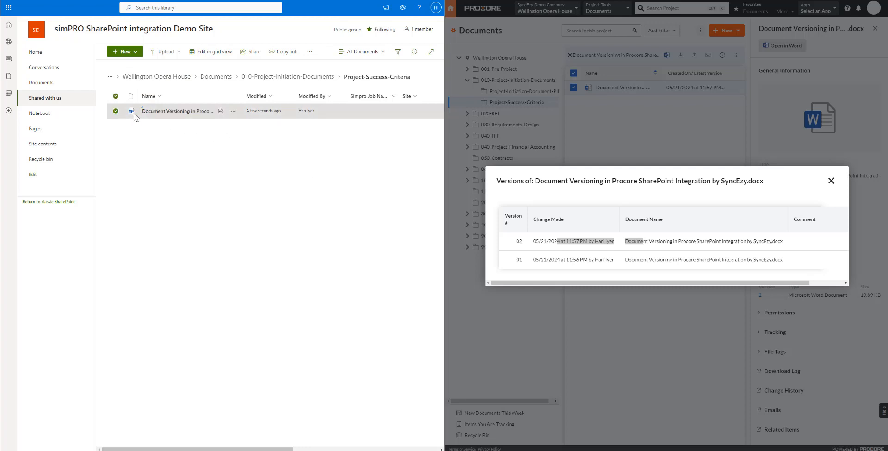
left_click(192, 171)
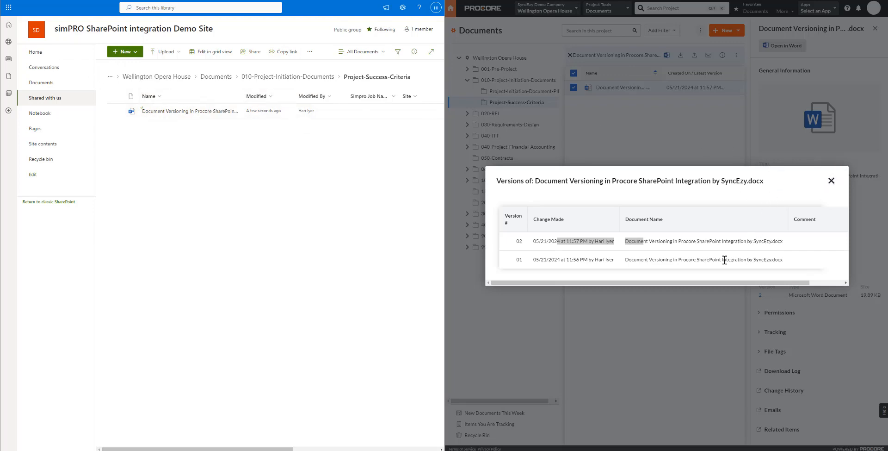
Close and reopen the Document Versioning file's version history in Procore to check for a new version, then close it.
left_click(832, 180)
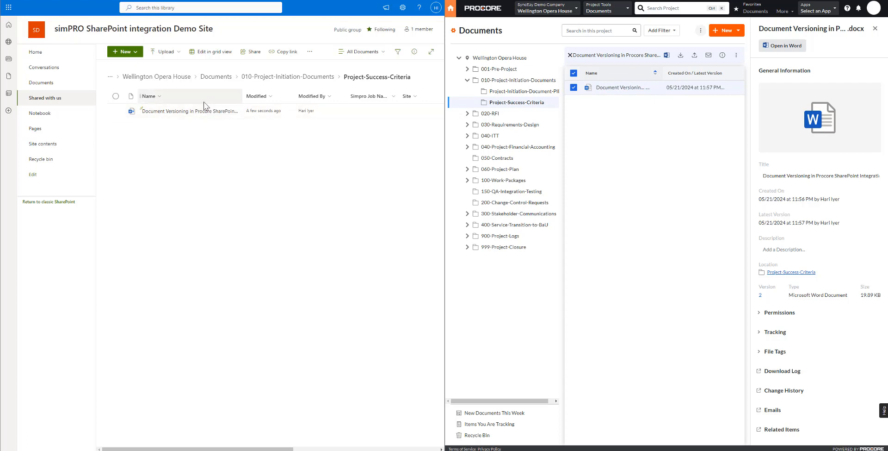
left_click(760, 296)
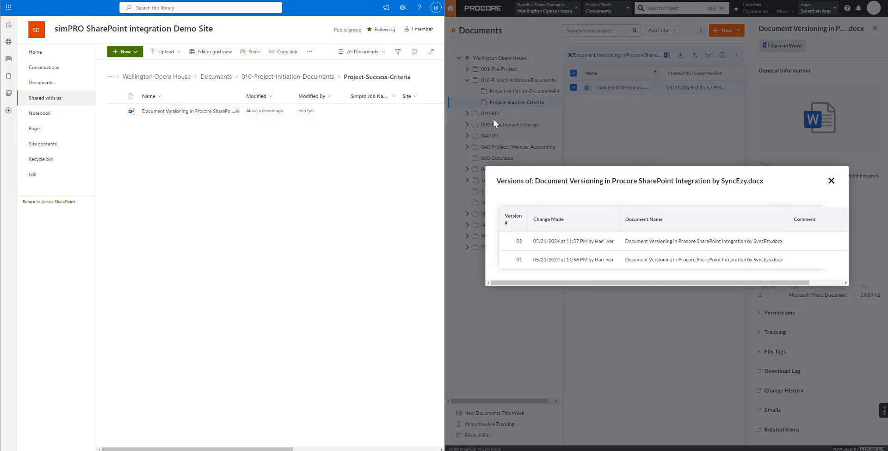
left_click(831, 180)
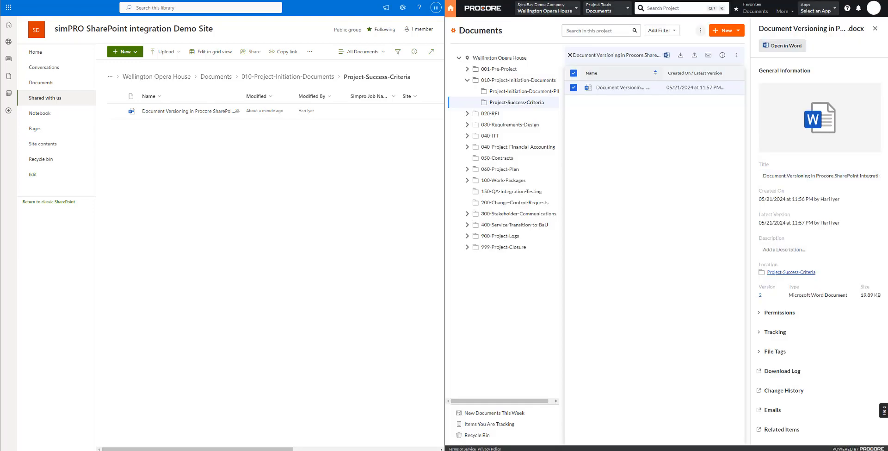
Refresh the Procore documents page and compare the timestamps of versions 02 and 03 in the file's version history.
key("F5")
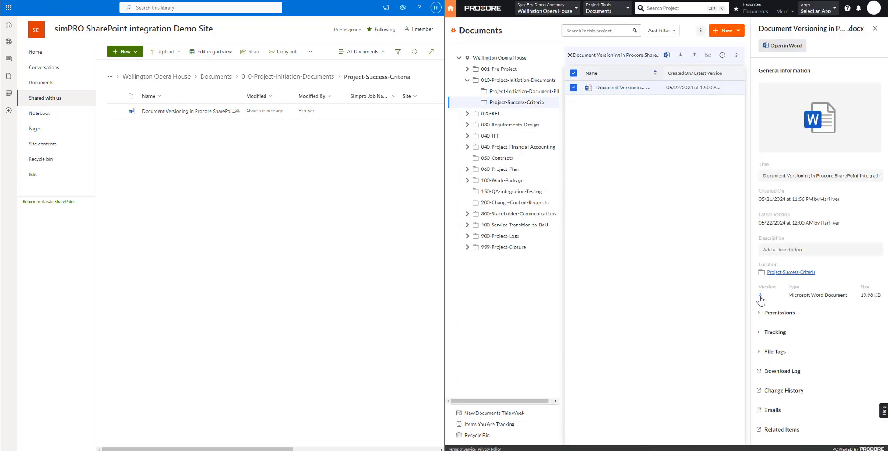
left_click(760, 296)
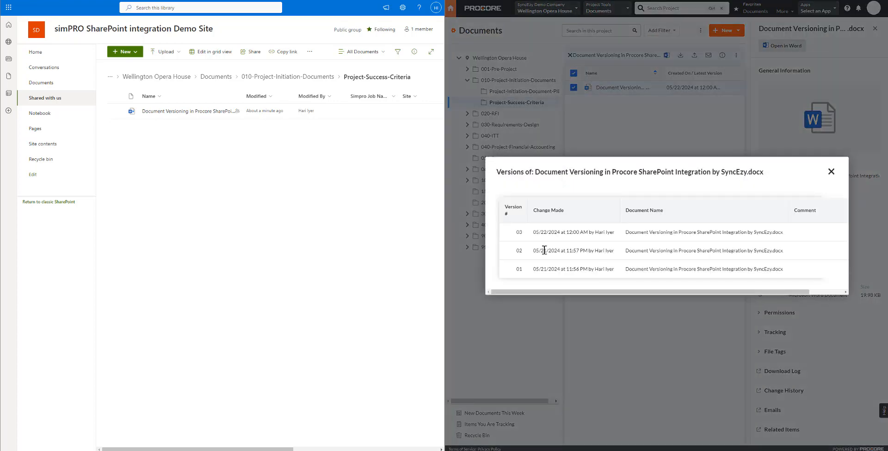
left_click_drag(565, 268, 627, 253)
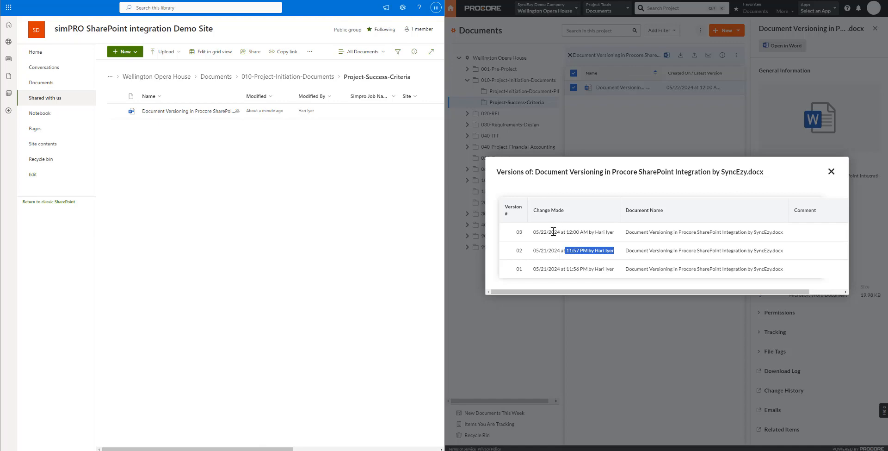
left_click_drag(551, 231, 626, 236)
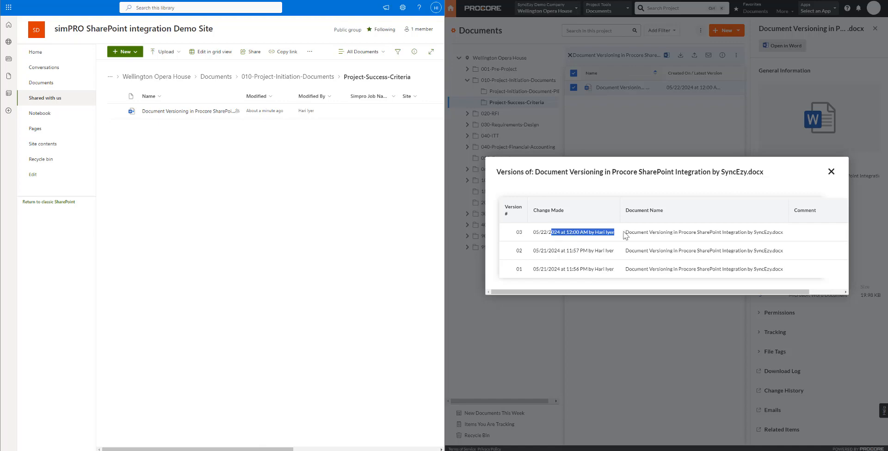
left_click(831, 172)
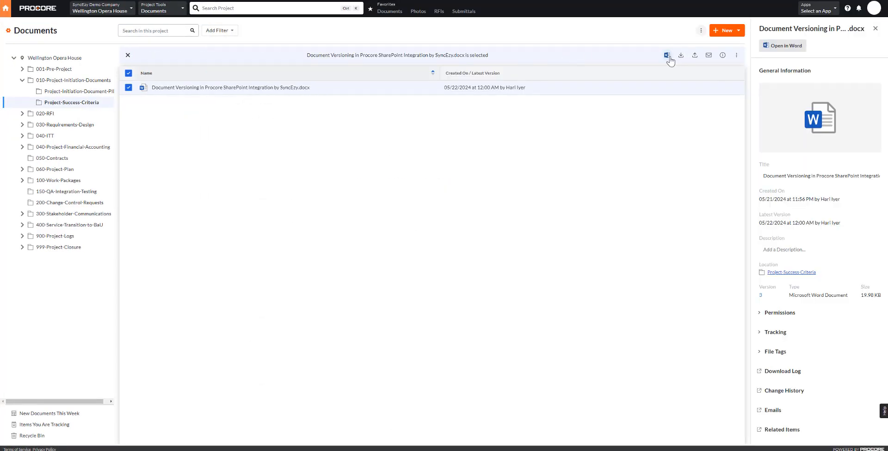
Open the Document Versioning file in Word from Procore, authorize Microsoft 365 to use the Procore account, and switch the document to editing.
left_click(667, 55)
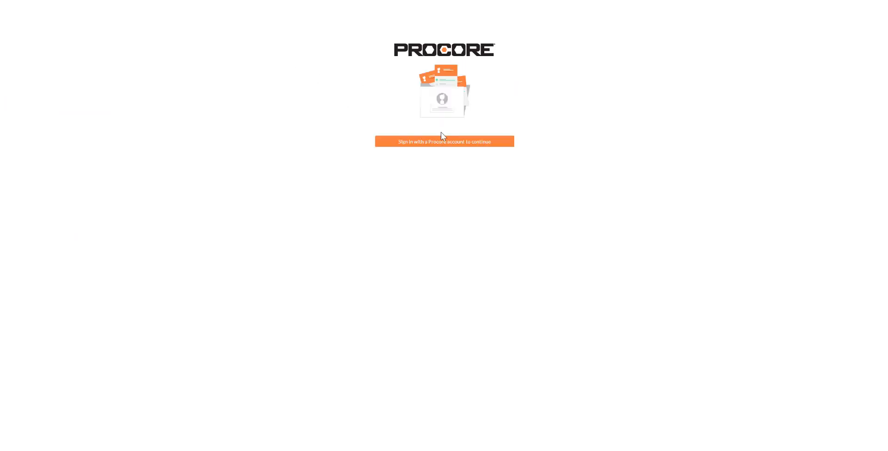
left_click(444, 143)
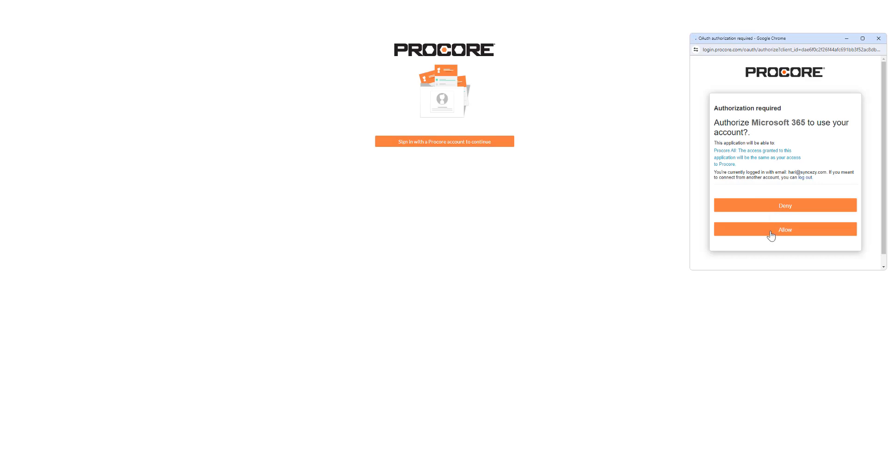
left_click(772, 233)
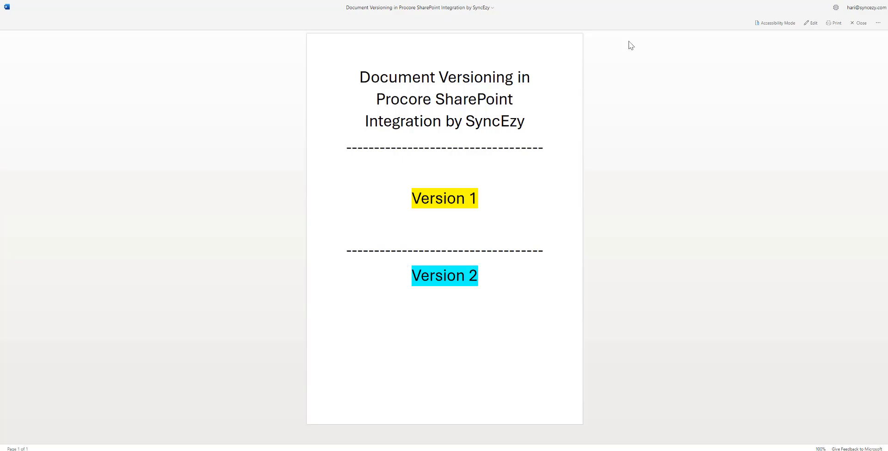
left_click(814, 22)
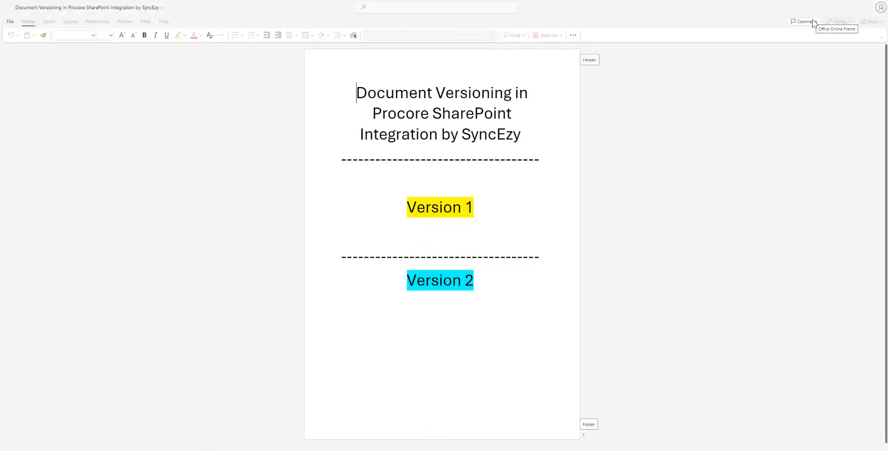
Add a third dashed line below "Version 2" and highlight it in green.
left_click(498, 280)
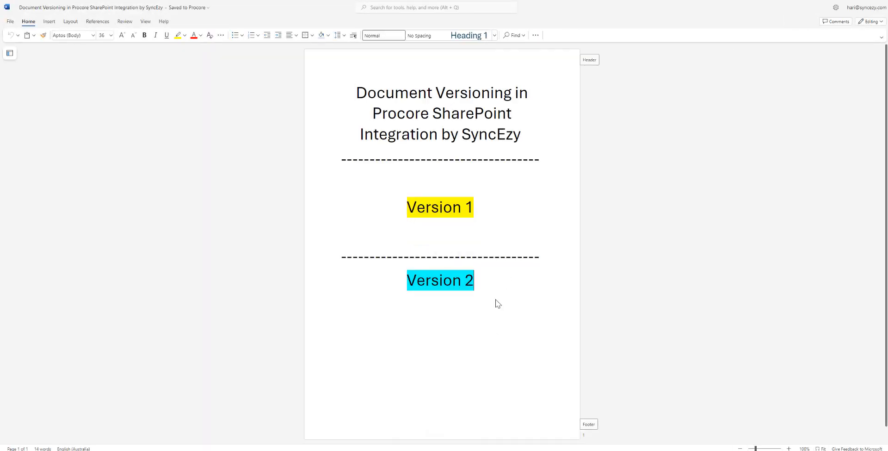
key("Return")
type("----------------------------------")
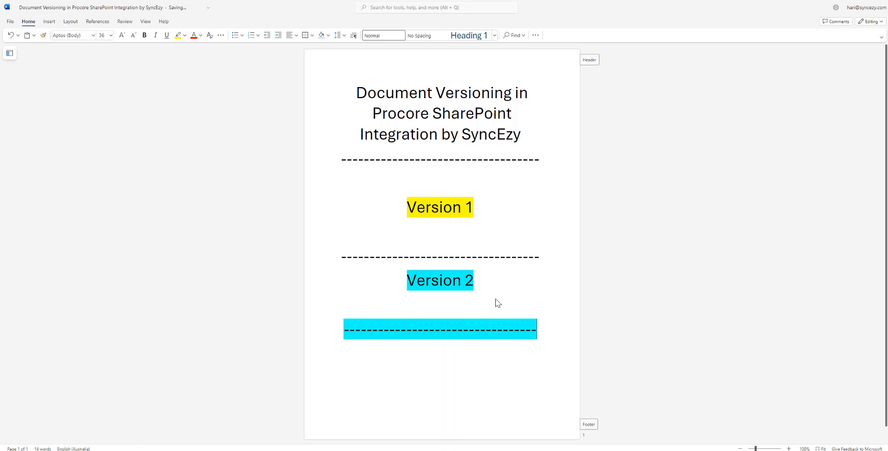
triple_click(498, 303)
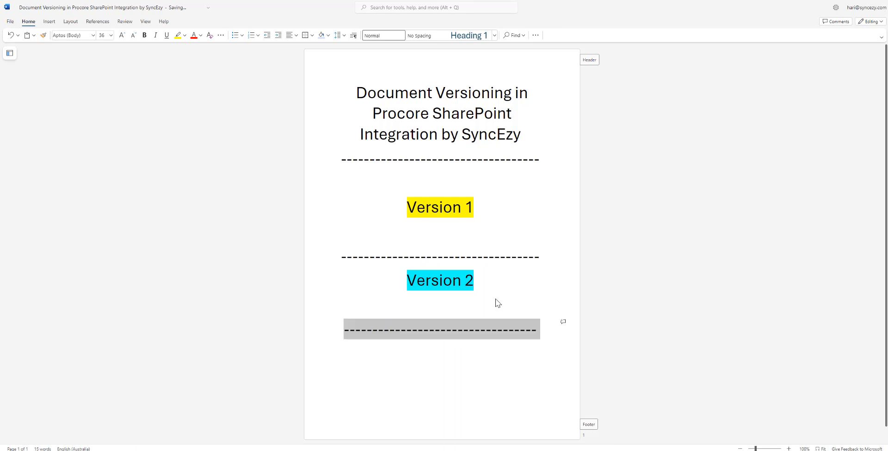
left_click(184, 38)
left_click(190, 59)
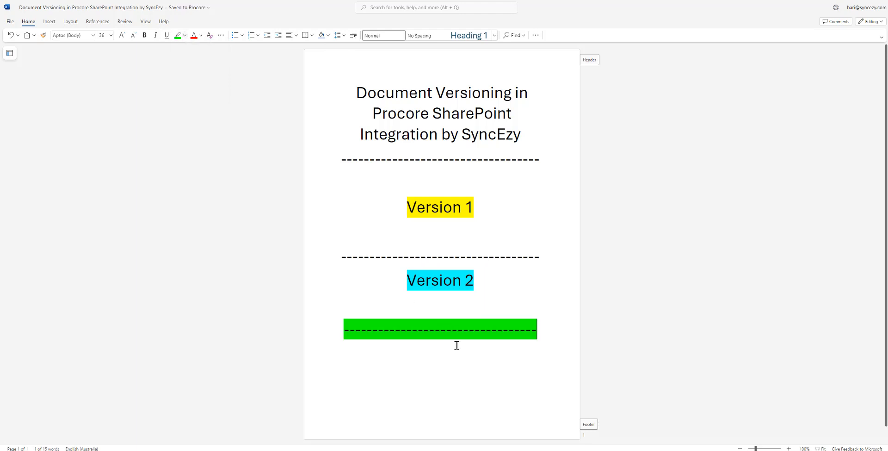
Add the text "Version 3" beneath the green dashed line and close the document to return to Procore.
left_click(474, 372)
key("Return")
type("Version 3")
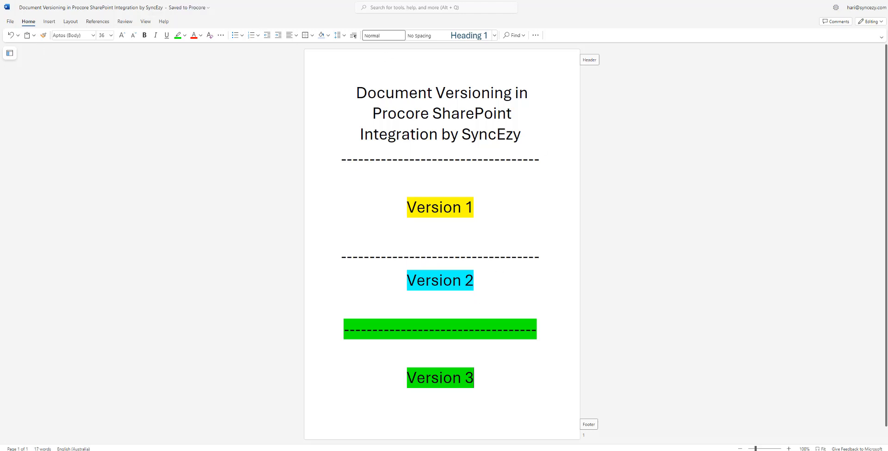
key("ctrl+w")
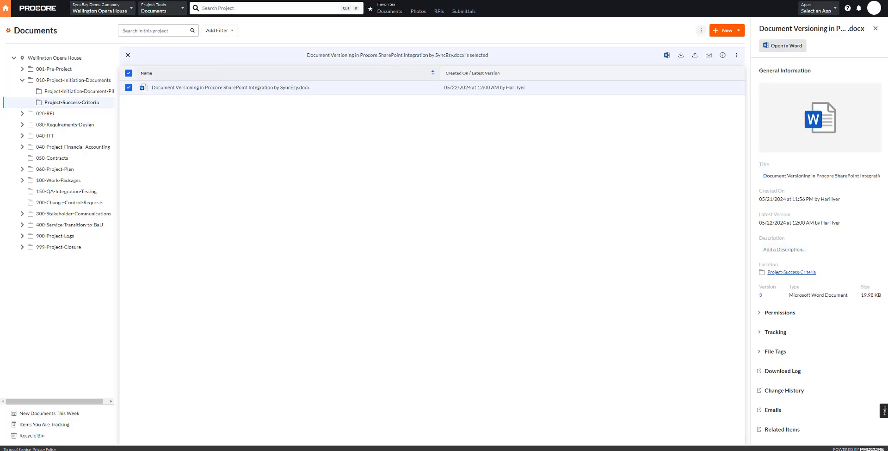
Refresh the Procore documents page and examine the Document Versioning file's properties, activity and size in its SharePoint details.
key("F5")
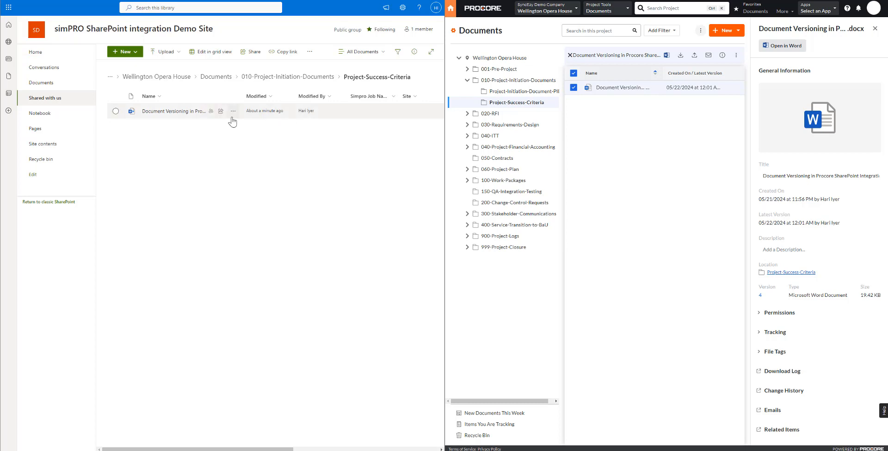
left_click(233, 111)
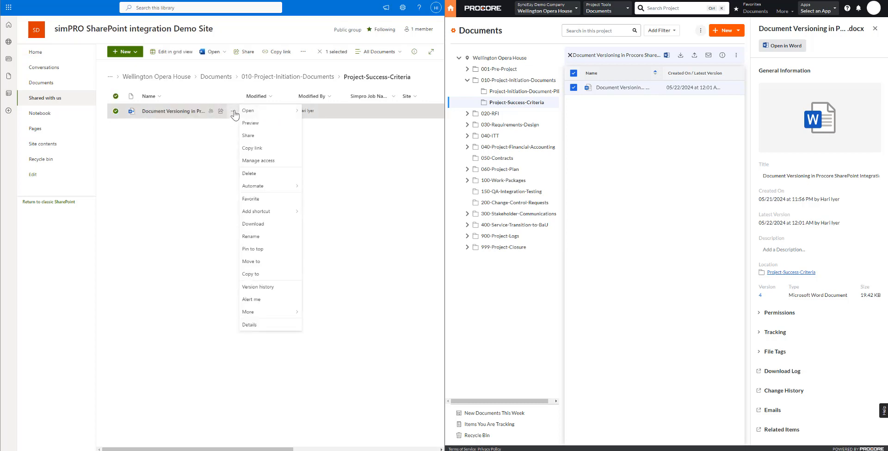
left_click(281, 333)
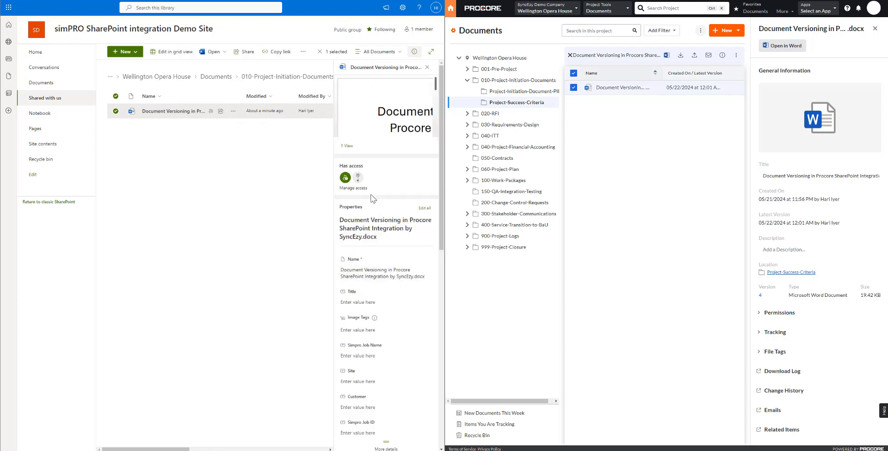
scroll(368, 296, "down", 5)
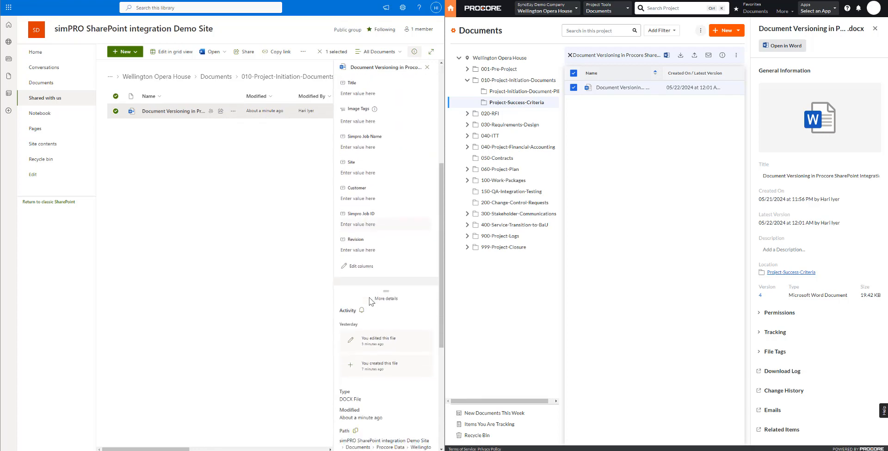
scroll(344, 314, "down", 5)
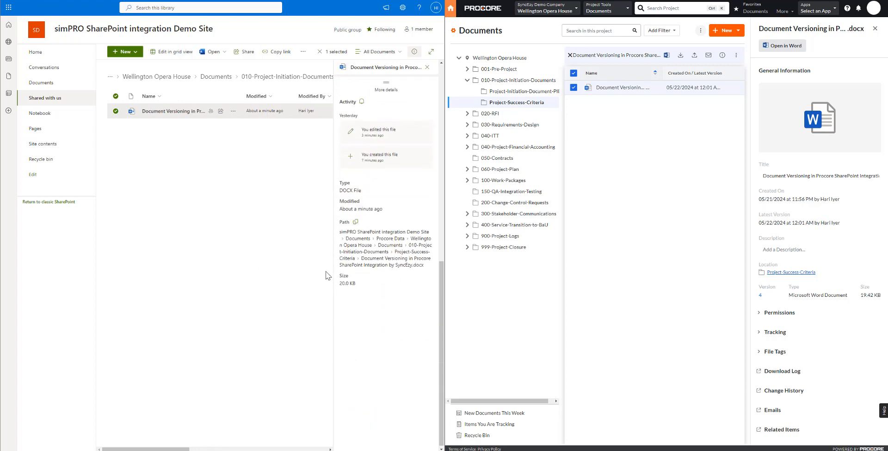